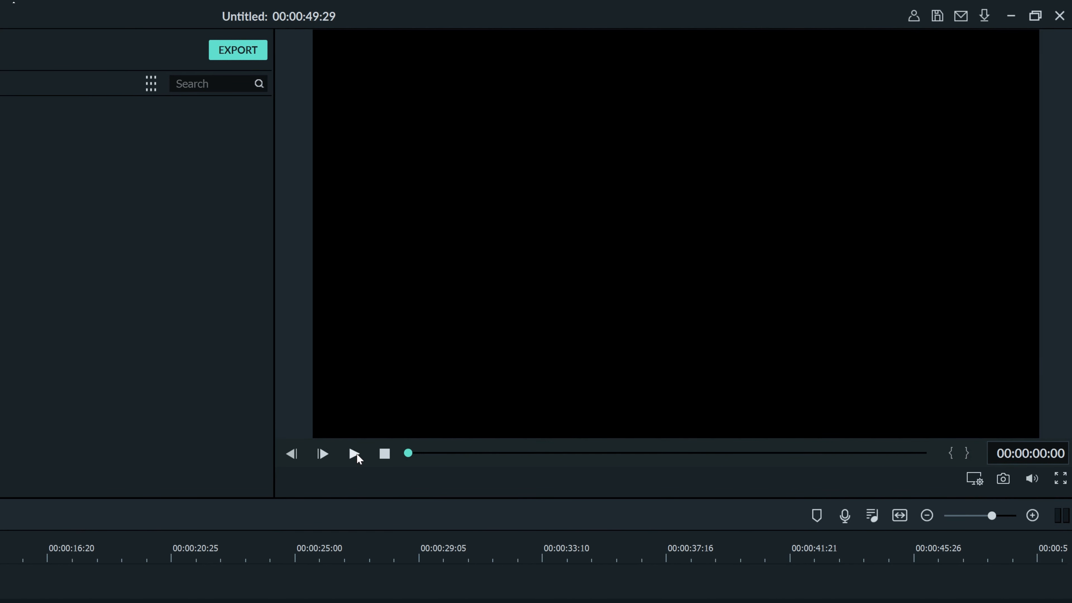
Step: Play the project video from the beginning
click(354, 454)
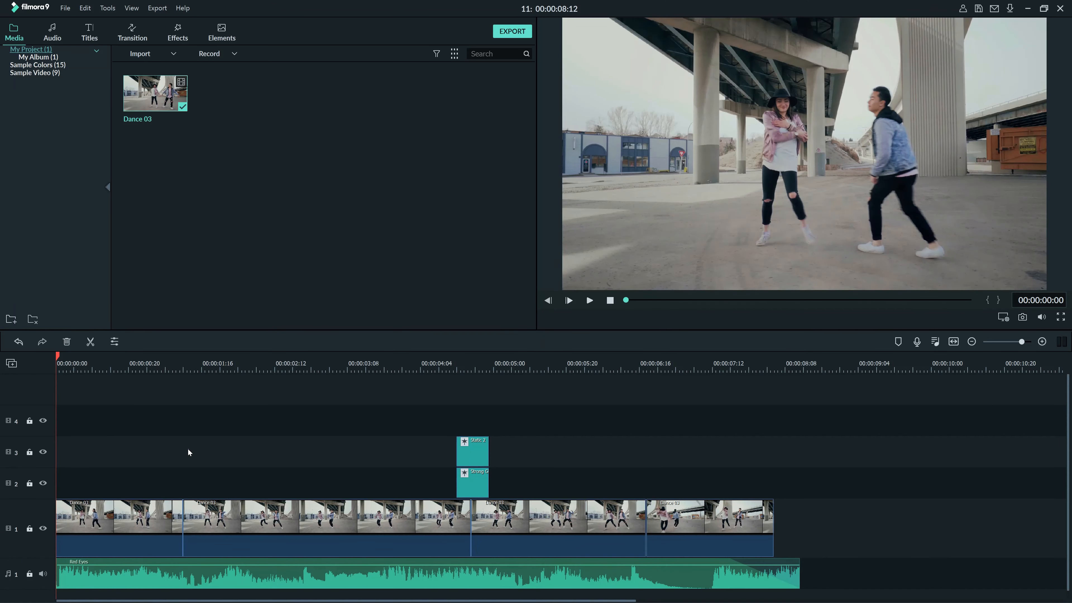
Step: Search the transitions for "fade" and add the Fade transition at the start and end of the video on track 1
click(132, 33)
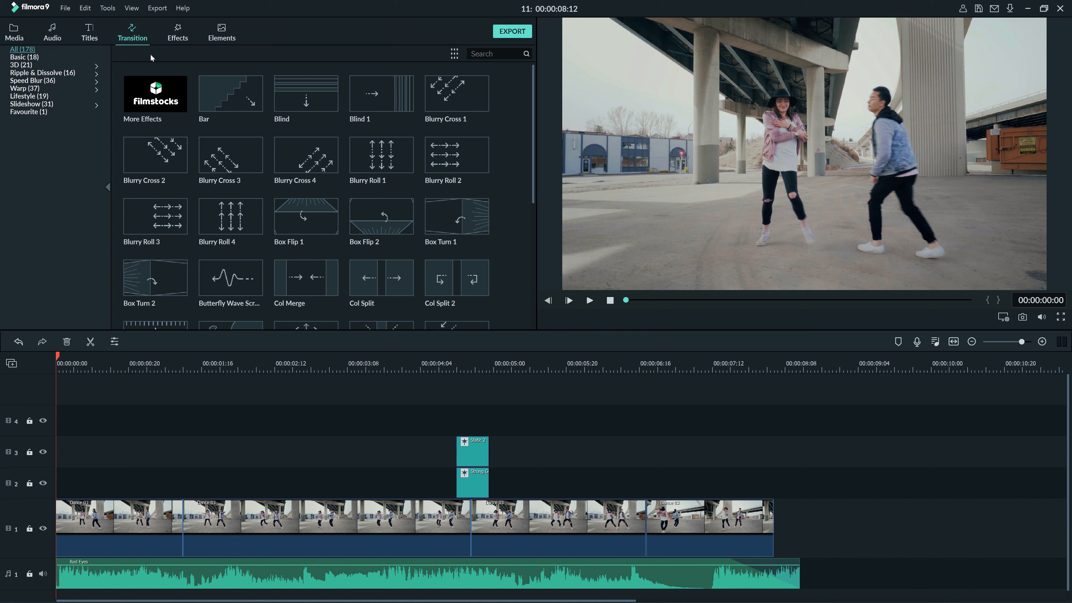
click(481, 53)
text(fade)
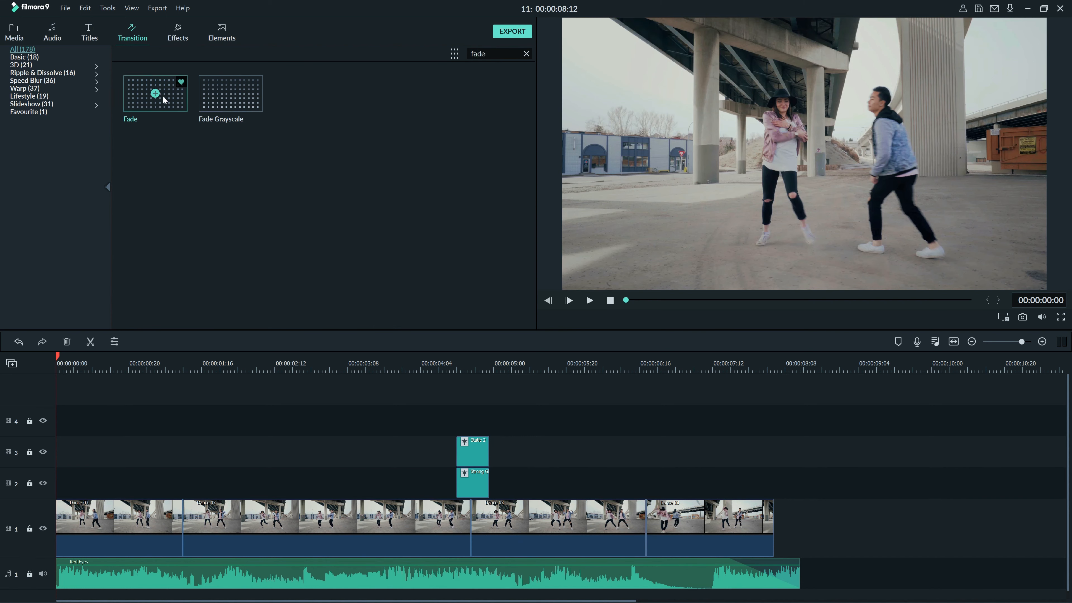
drag(165, 99, 65, 530)
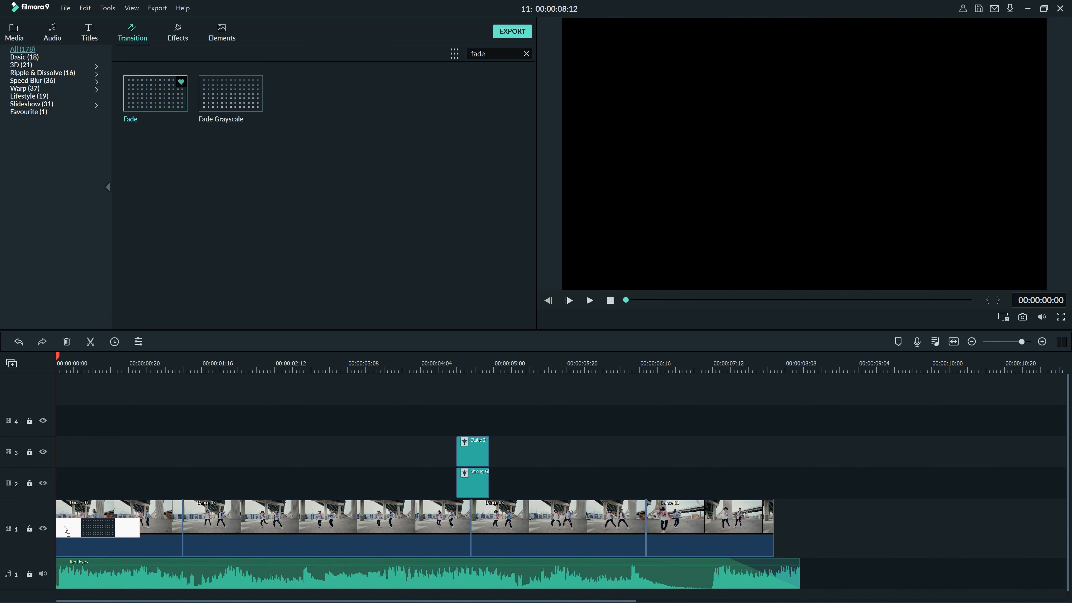
drag(175, 100, 764, 519)
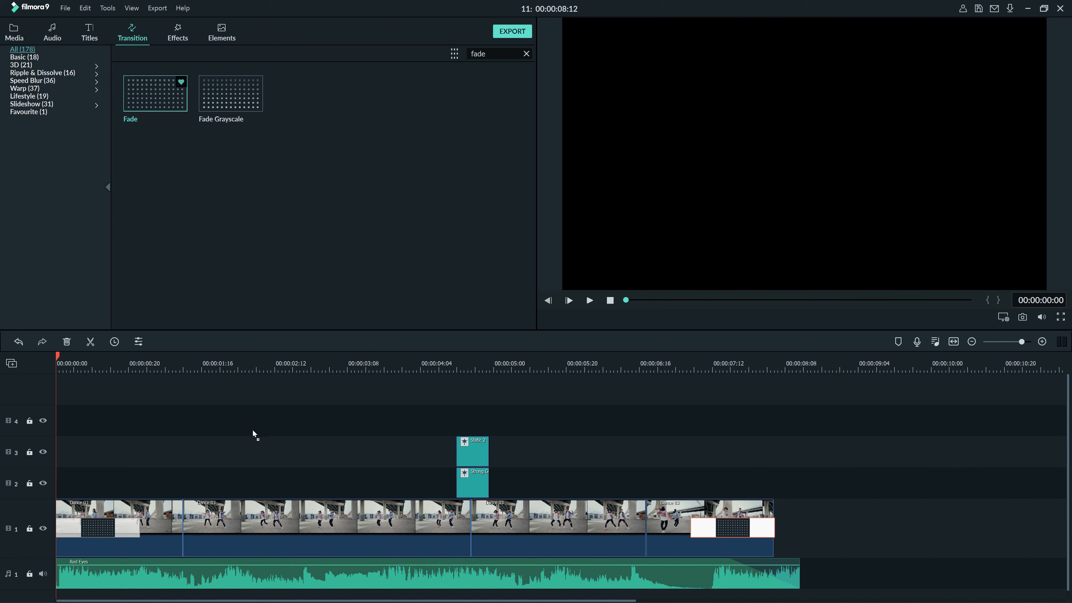
Step: Set the opening Fade transition's duration to 00:00:00:20 and apply it to all transitions
double_click(117, 525)
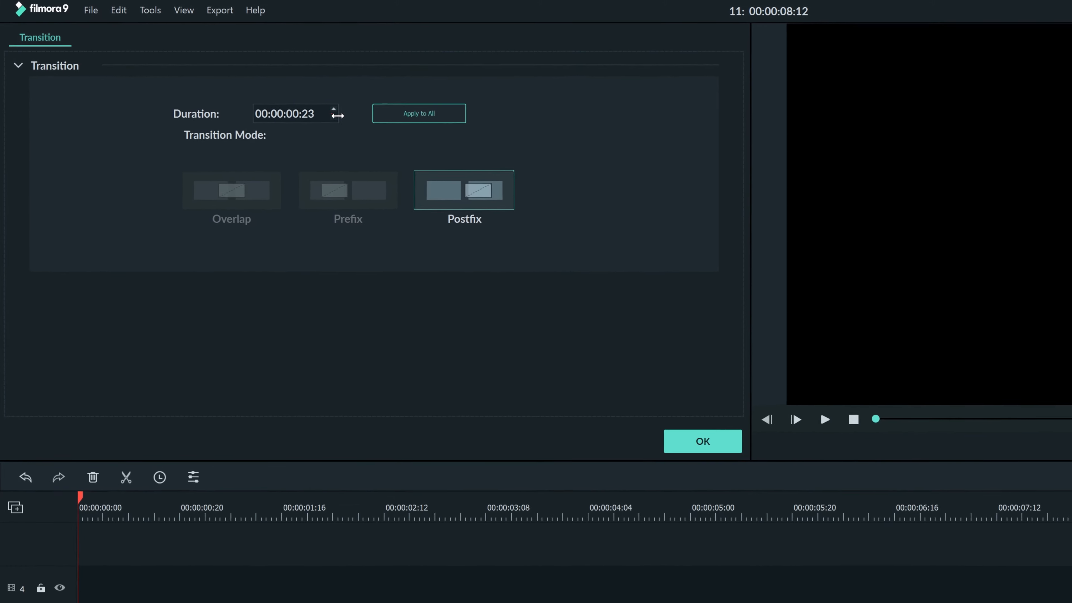
click(318, 112)
click(319, 111)
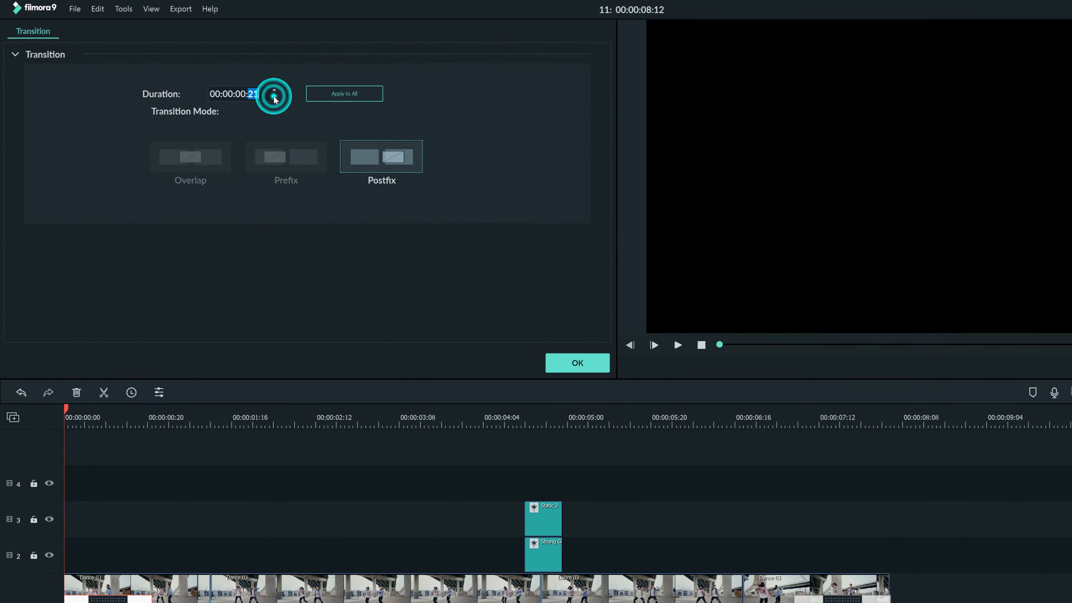
click(319, 111)
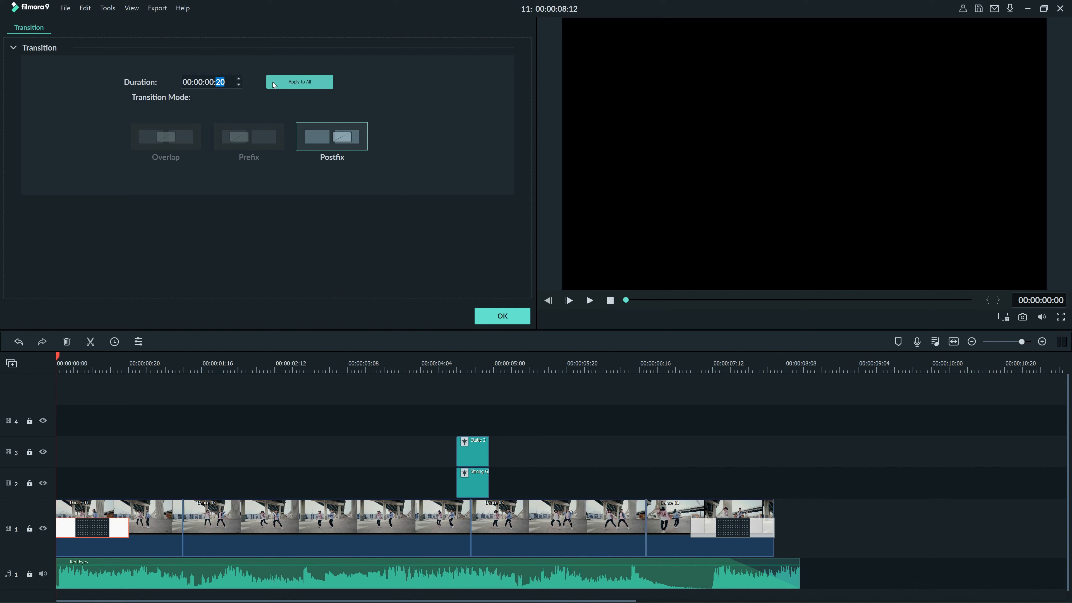
click(274, 86)
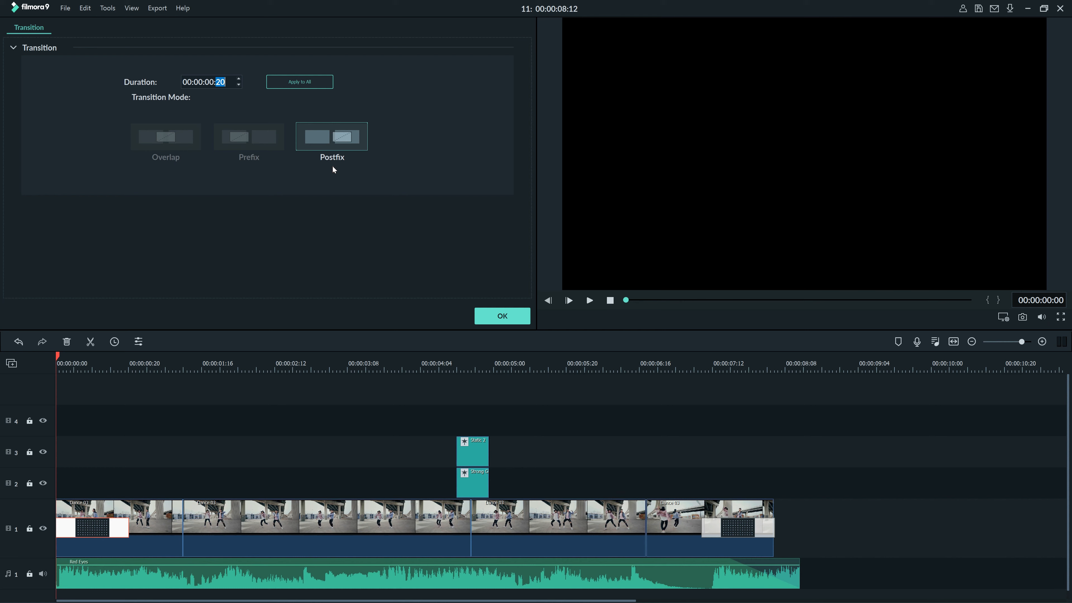
click(483, 316)
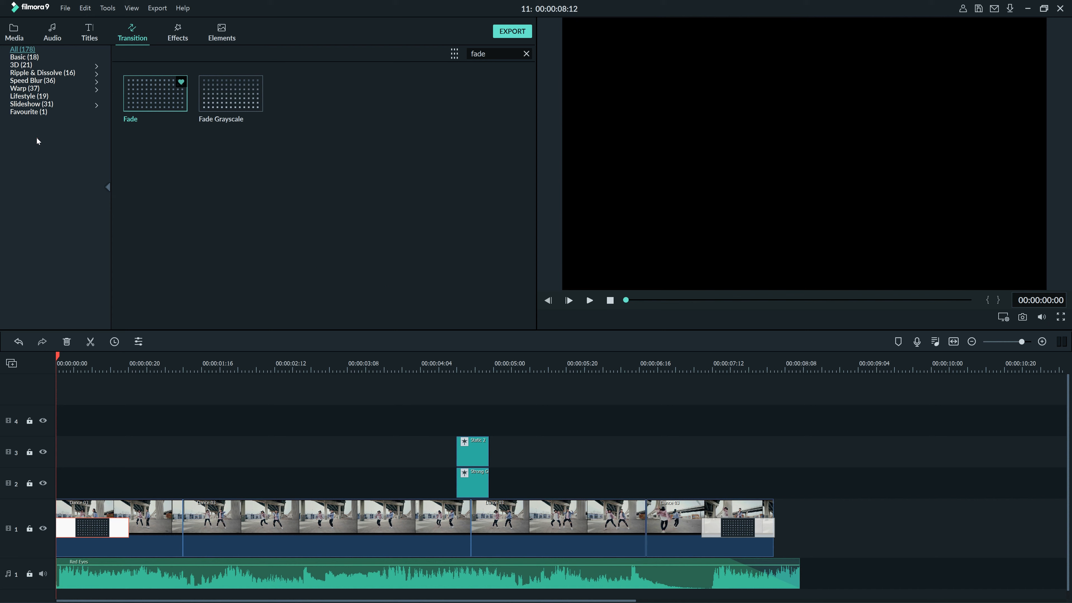
Step: Add the Shift Zoom 1 warp transition at the cut before the last Dance 03 clip and preview it from 00:00:06:01
click(33, 91)
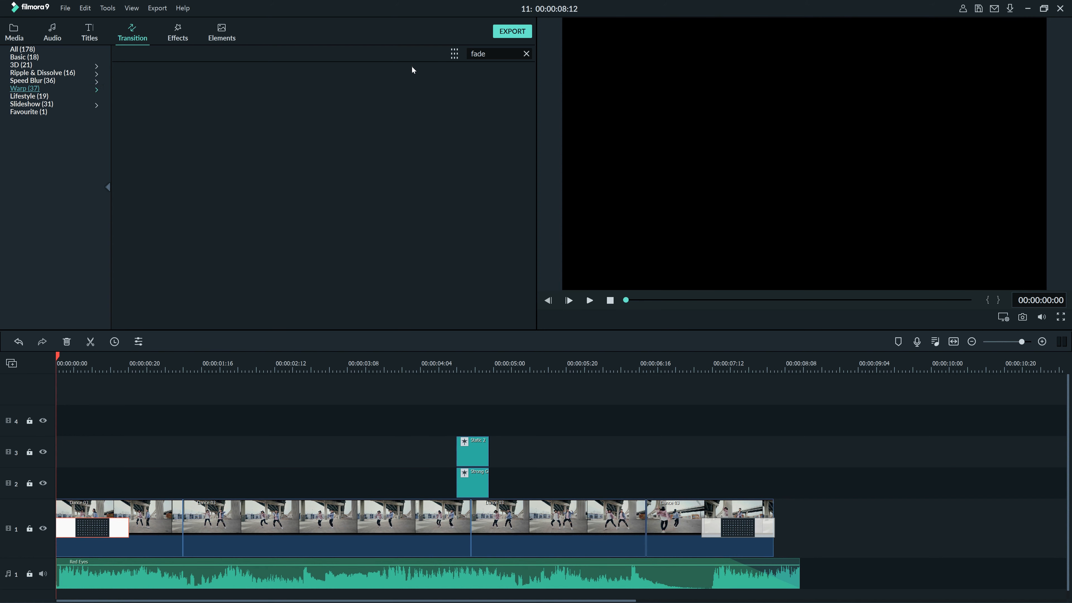
click(526, 53)
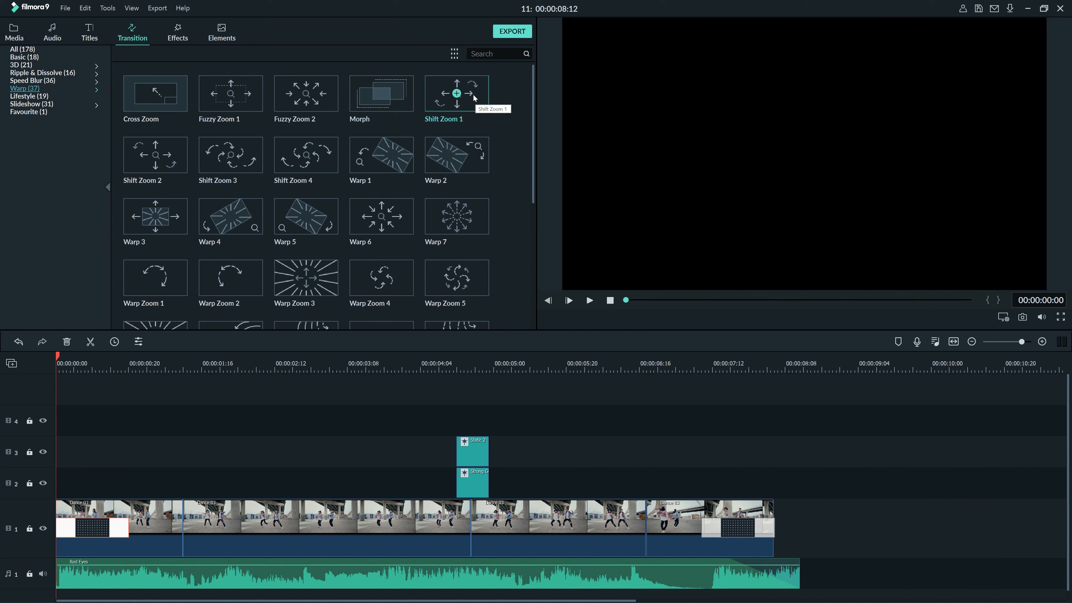
drag(472, 93, 608, 448)
drag(644, 527, 640, 530)
click(587, 362)
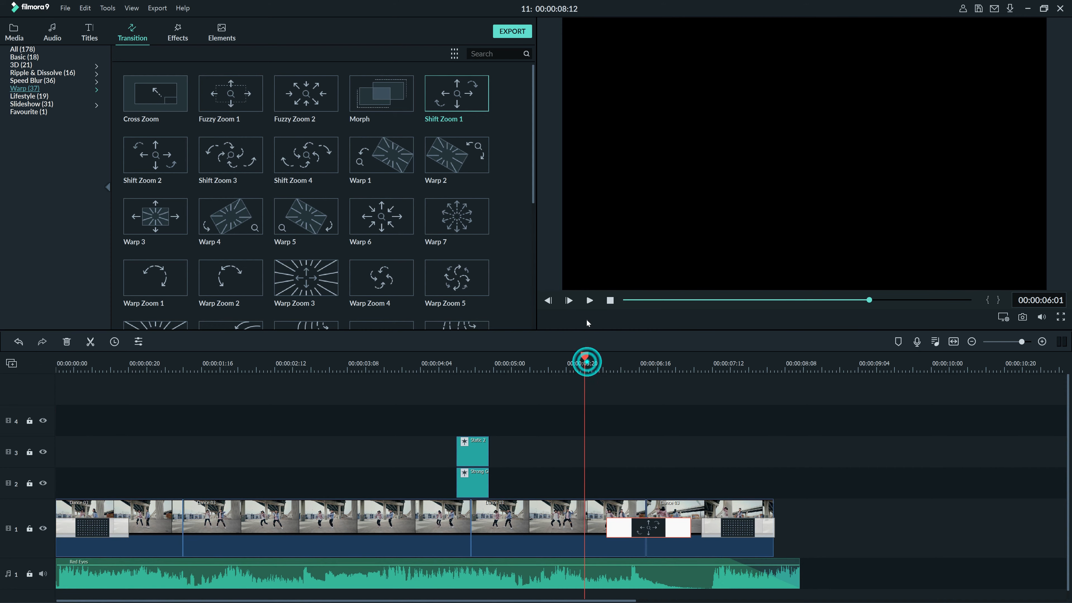
click(589, 300)
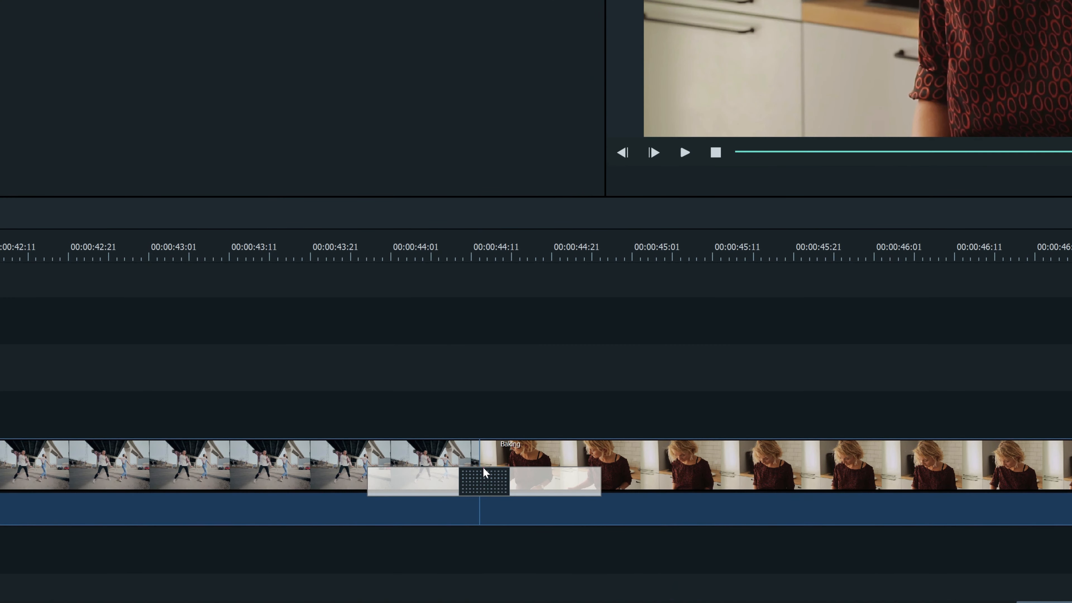
Step: Shift the transition between the dance clip and the Baking clip to either side of the cut
click(484, 484)
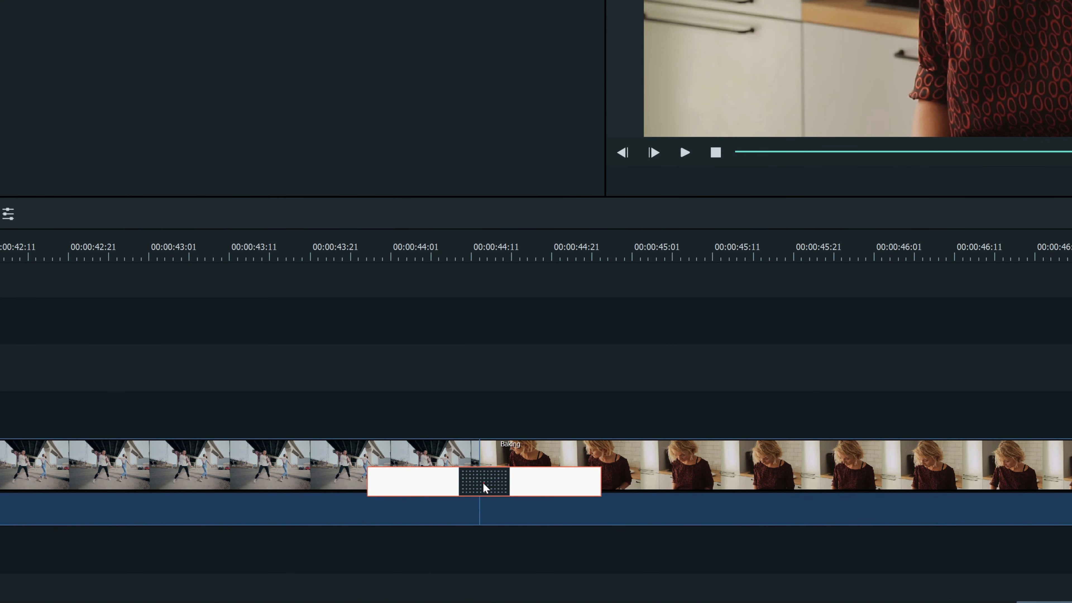
click(483, 484)
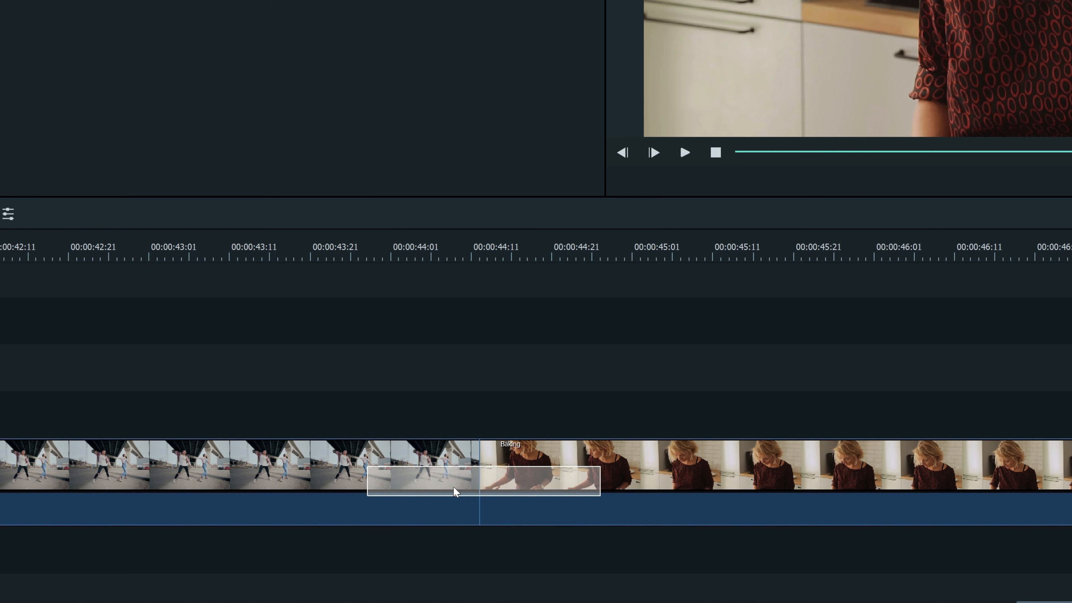
drag(300, 476, 651, 491)
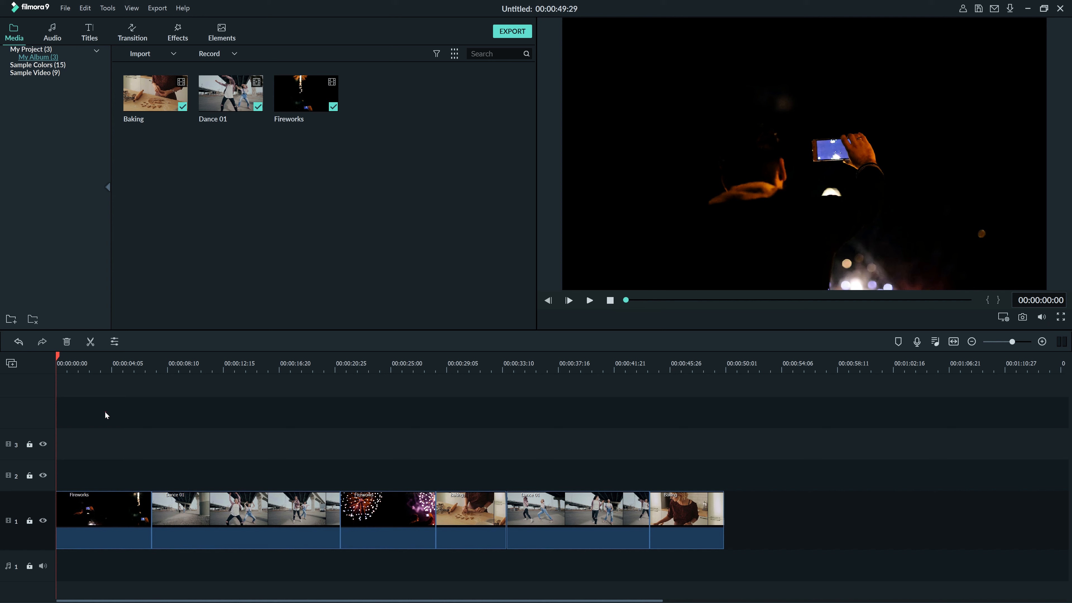
Step: Select all the clips on video track 1 and bring up the transitions library
drag(105, 411, 702, 565)
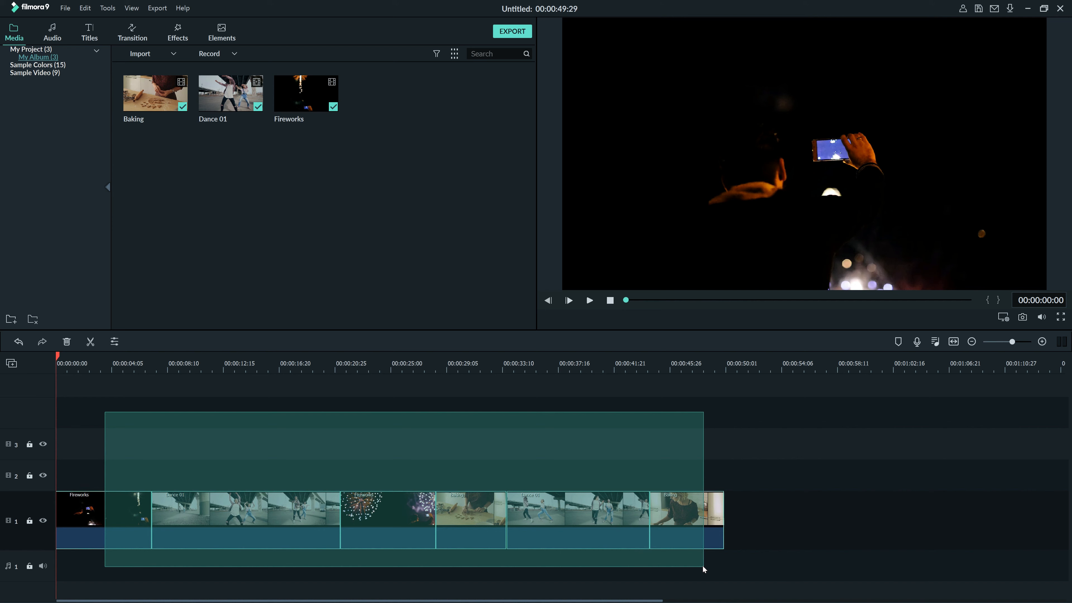
drag(703, 565, 702, 565)
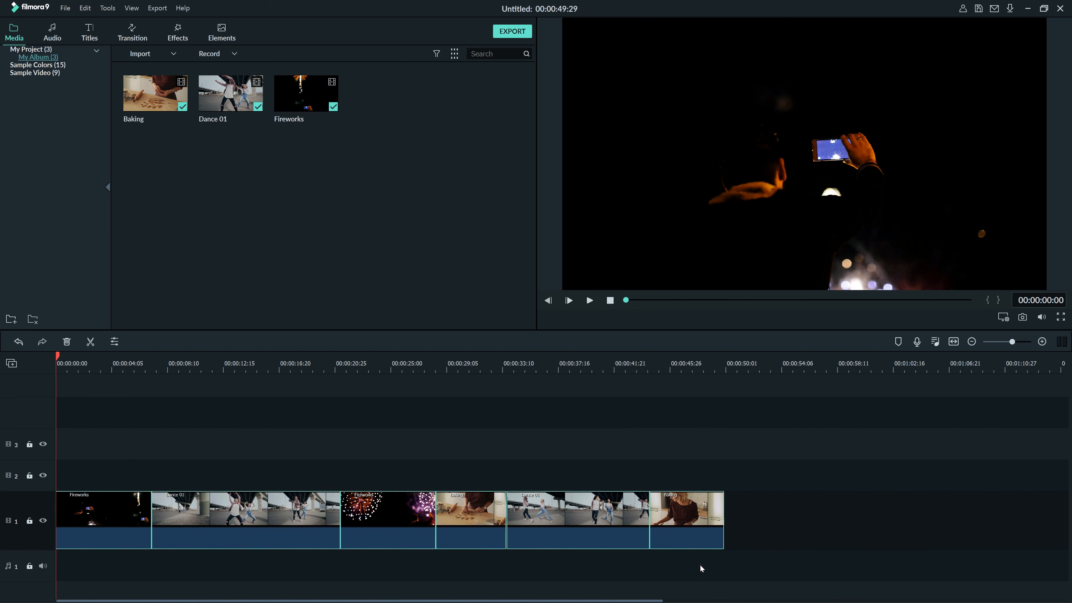
click(130, 34)
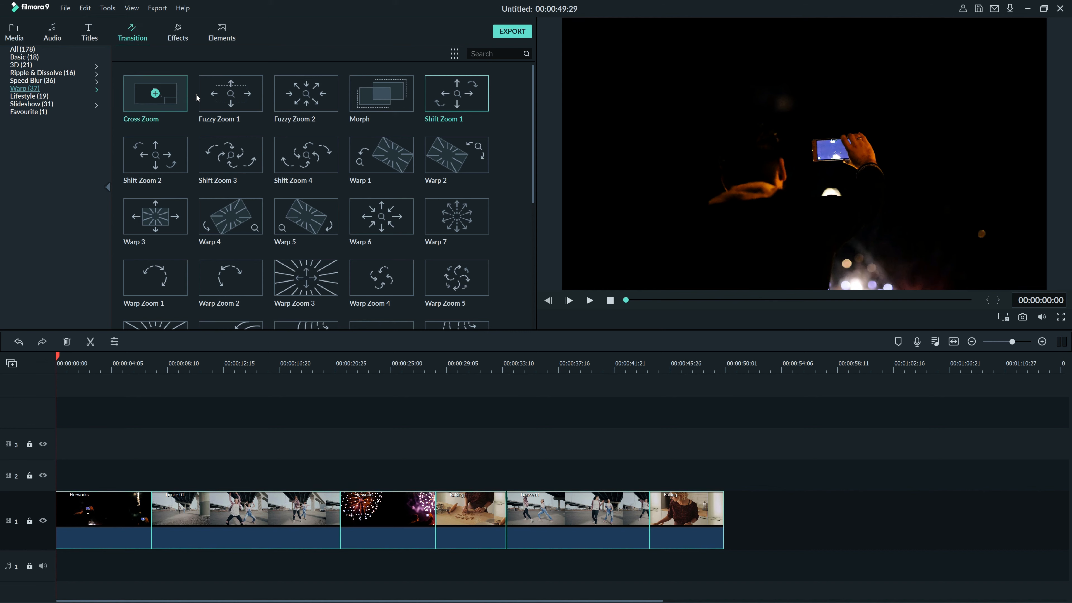
Step: Try applying the Morph transition to all selected clips, and undo it
right_click(364, 105)
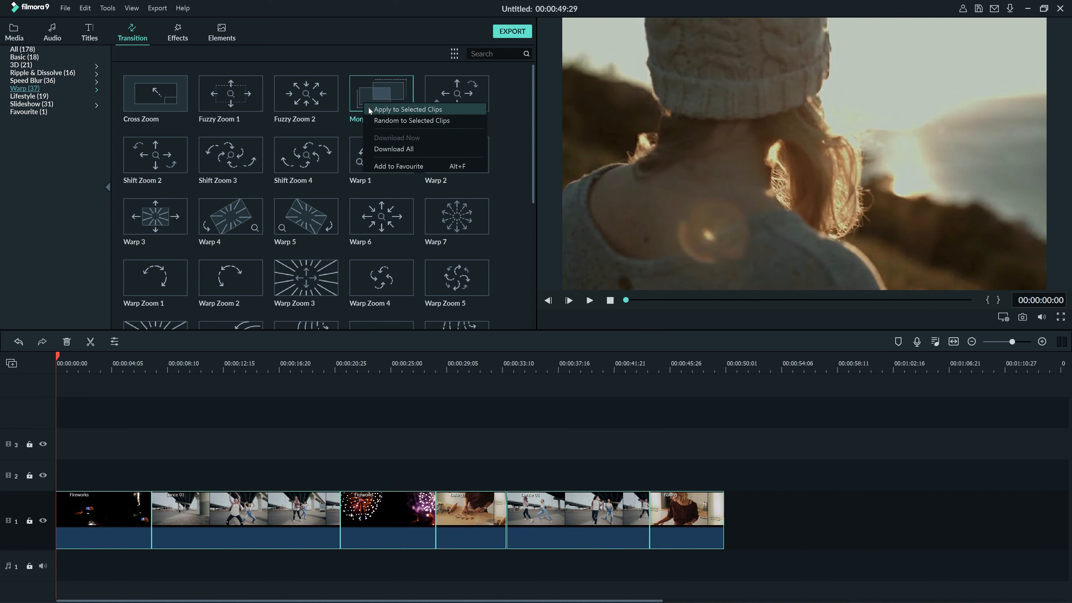
click(370, 109)
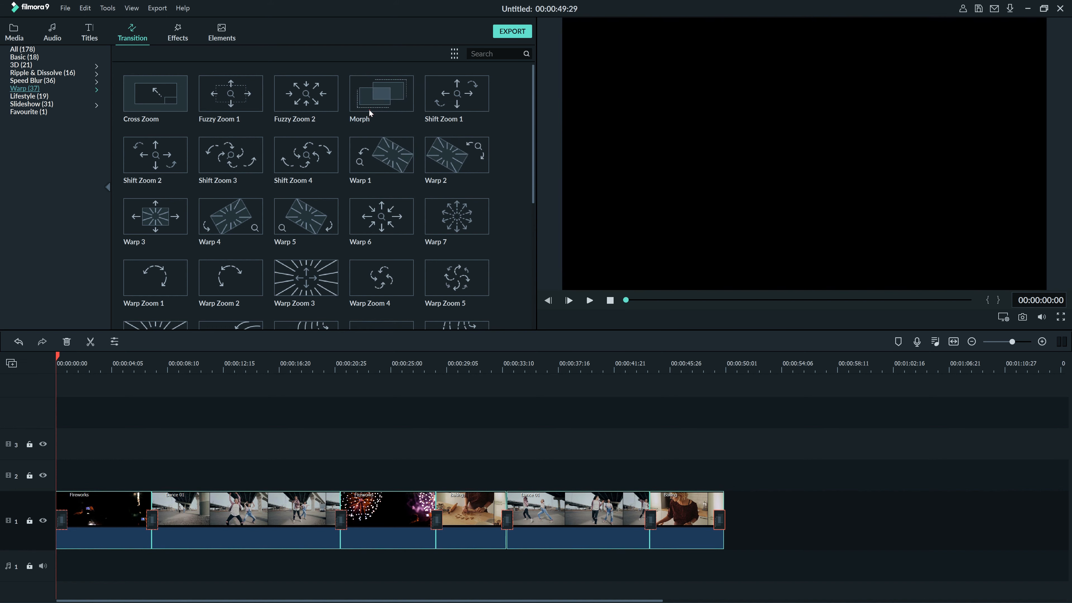
key(ctrl+z)
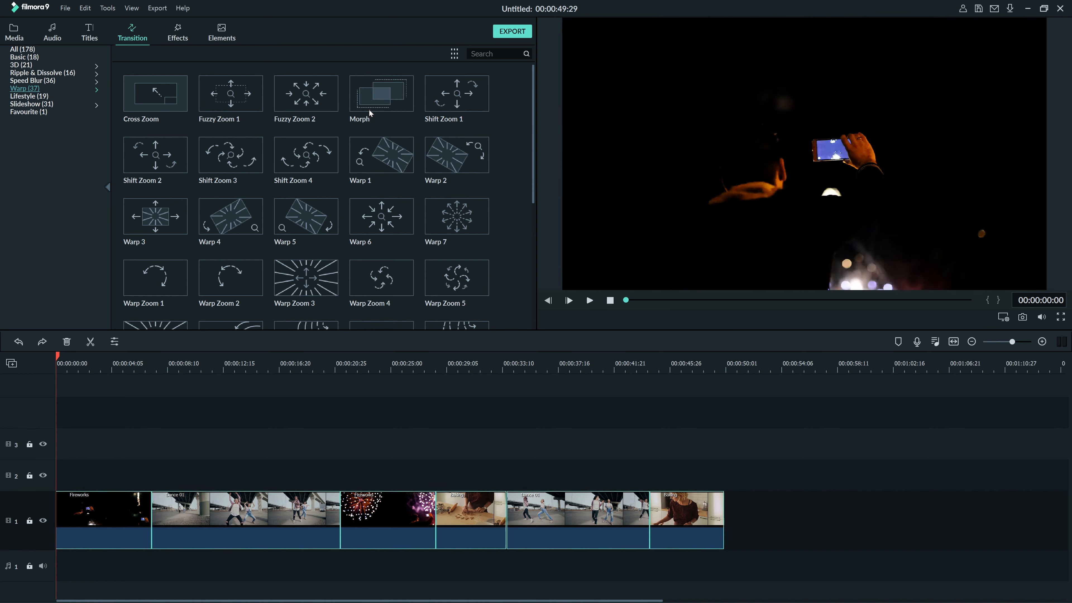
Step: Apply random transitions to all the selected clips on video track 1
right_click(376, 102)
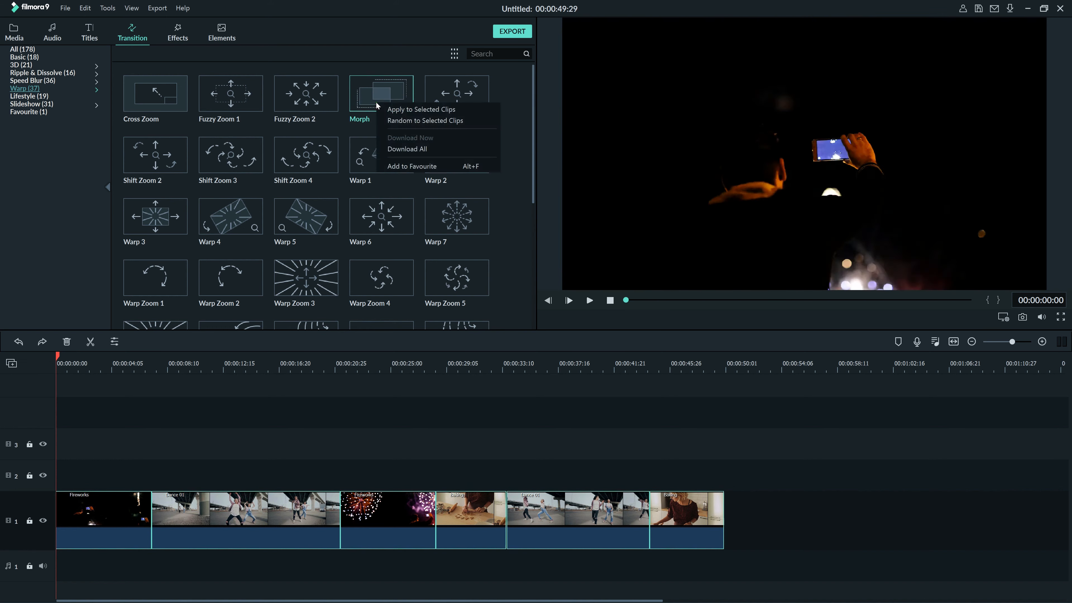
click(385, 120)
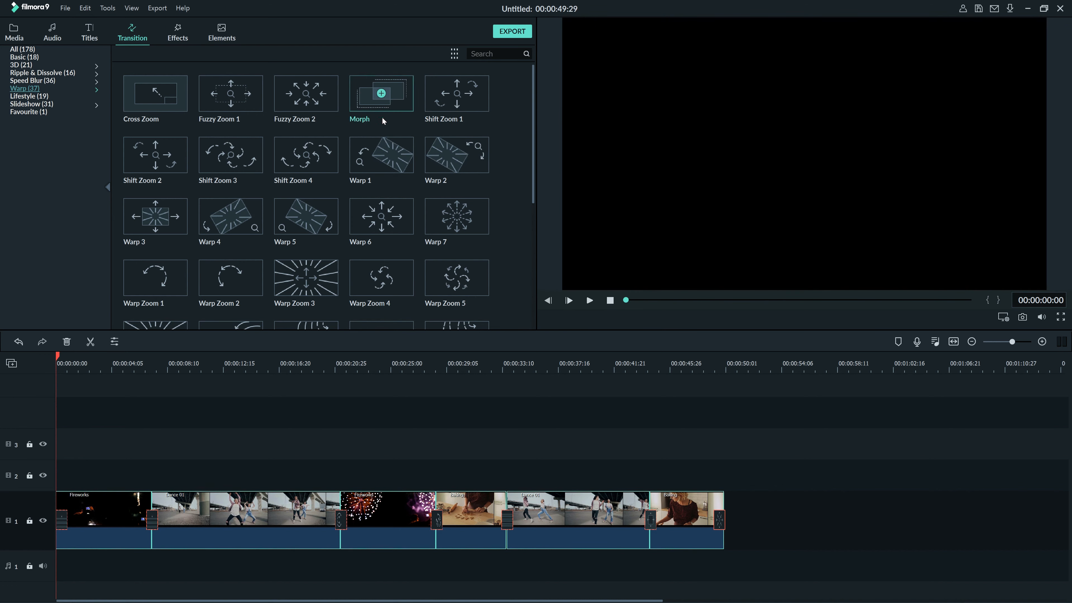
Step: Add the Morph transition to the favourites and display the Favourite category
right_click(394, 104)
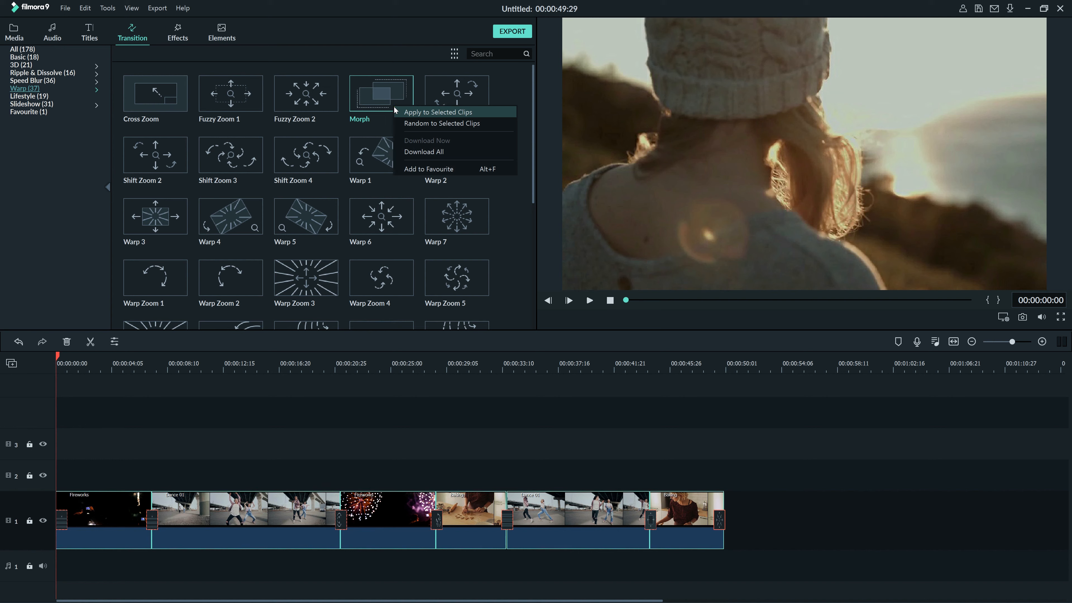
click(429, 168)
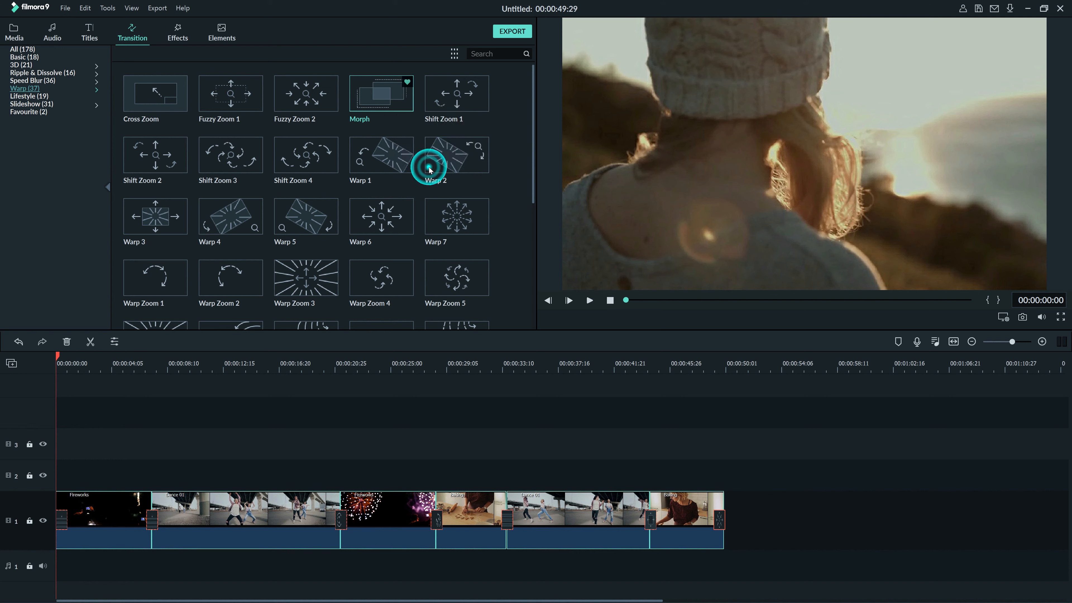
click(67, 111)
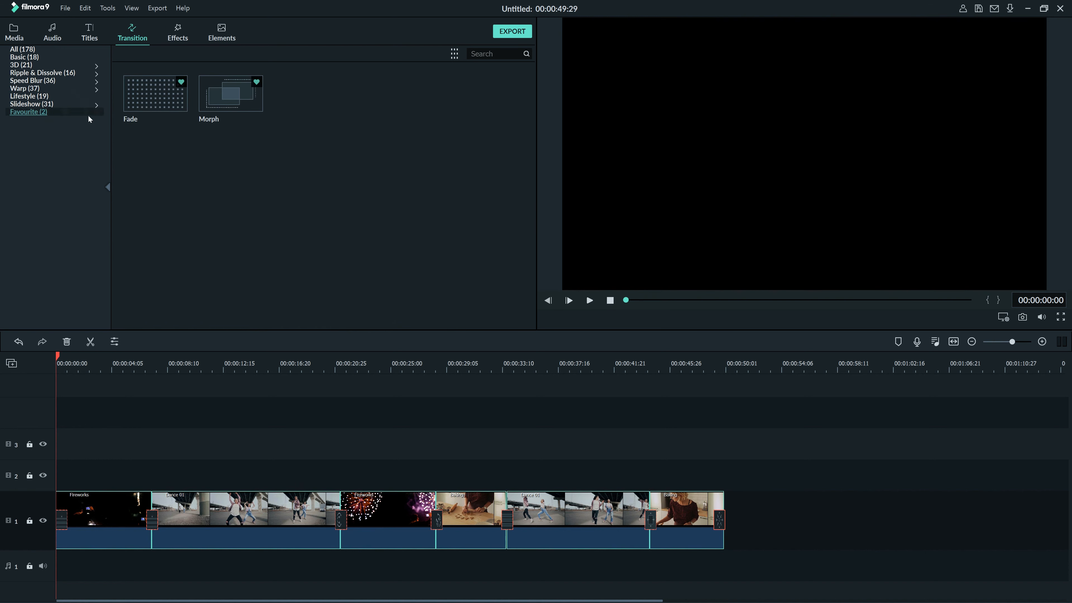